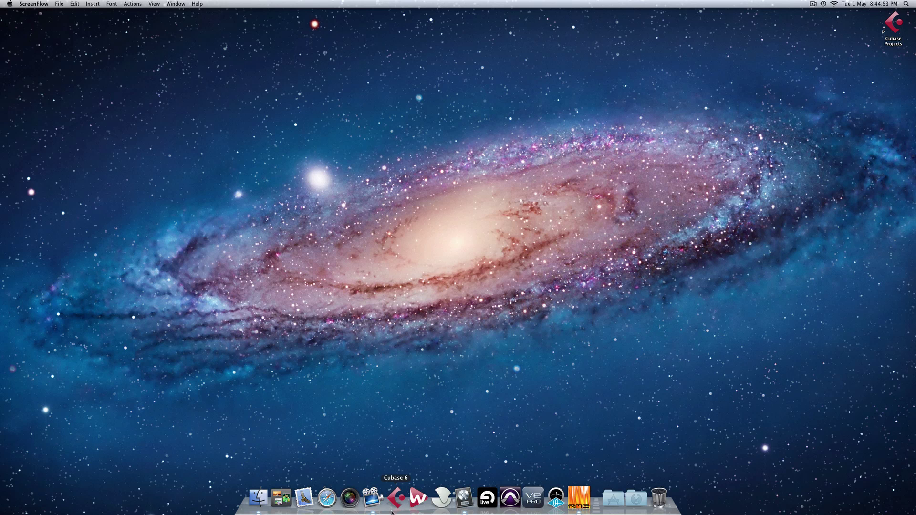
# Switch from Finder to Logic Pro and start a new project from the File menu
pyautogui.click(470, 509)
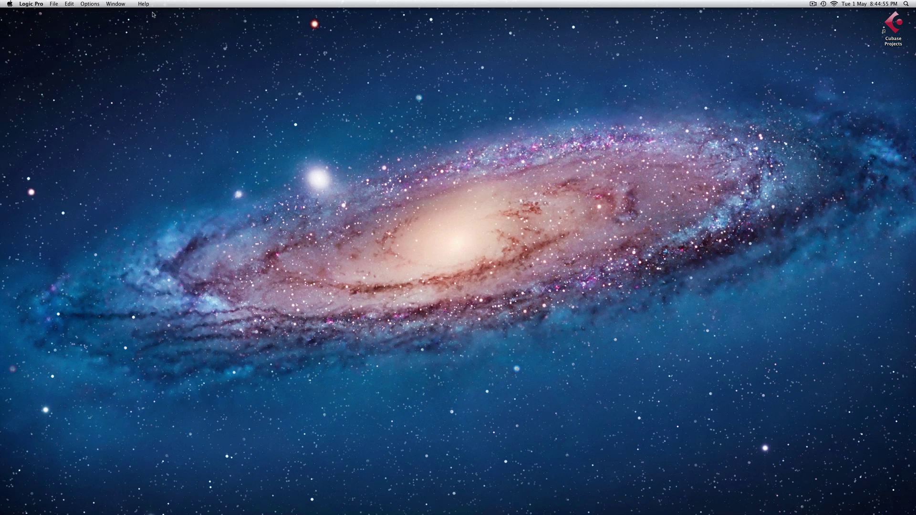
pyautogui.click(54, 3)
pyautogui.click(57, 15)
# Create an empty project with software instrument track Inst 1, loading AU Instruments > FXpansion > Tremor
pyautogui.click(458, 121)
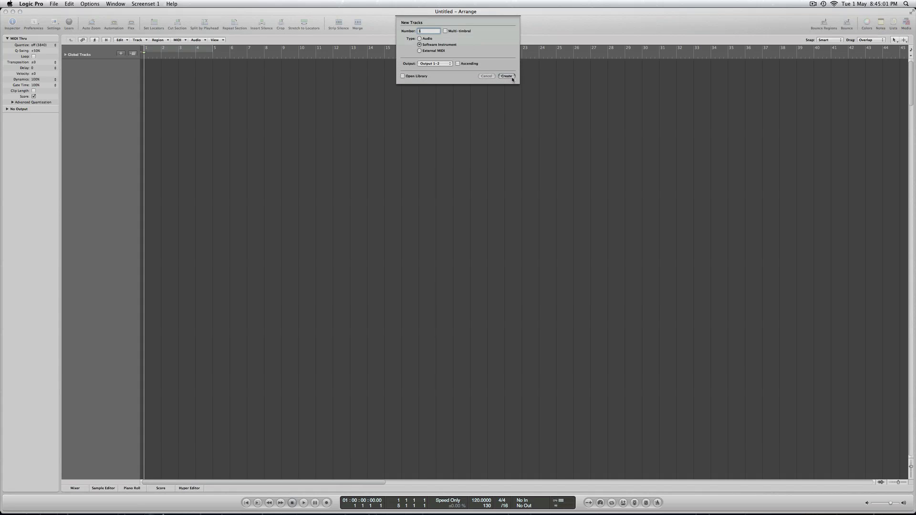
pyautogui.click(509, 77)
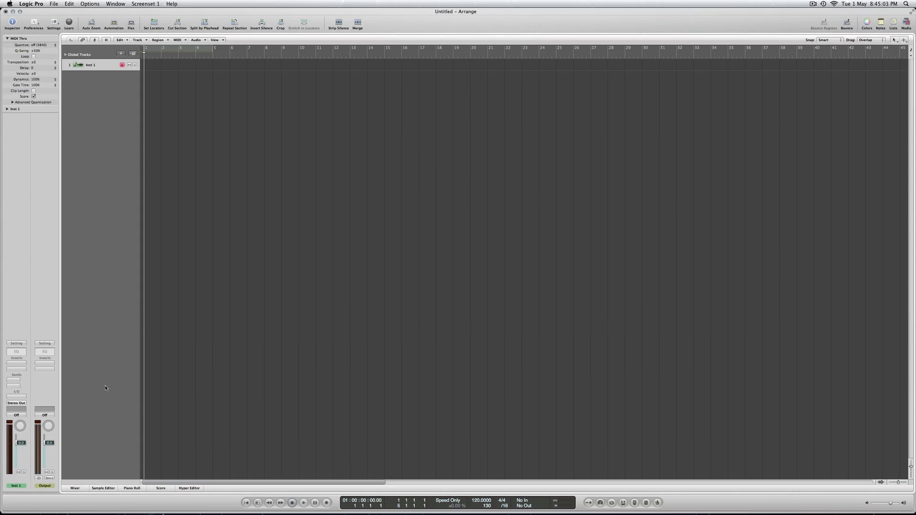
pyautogui.click(23, 398)
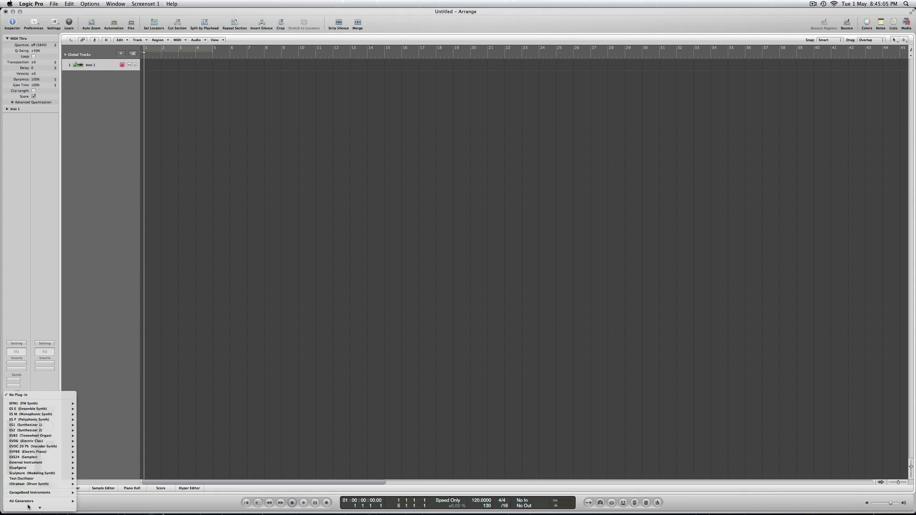
pyautogui.moveTo(29, 503)
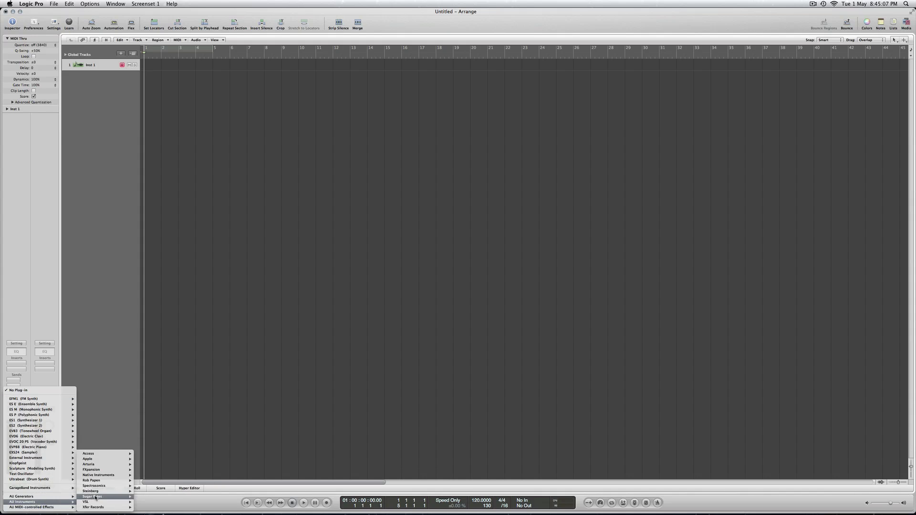
pyautogui.moveTo(95, 470)
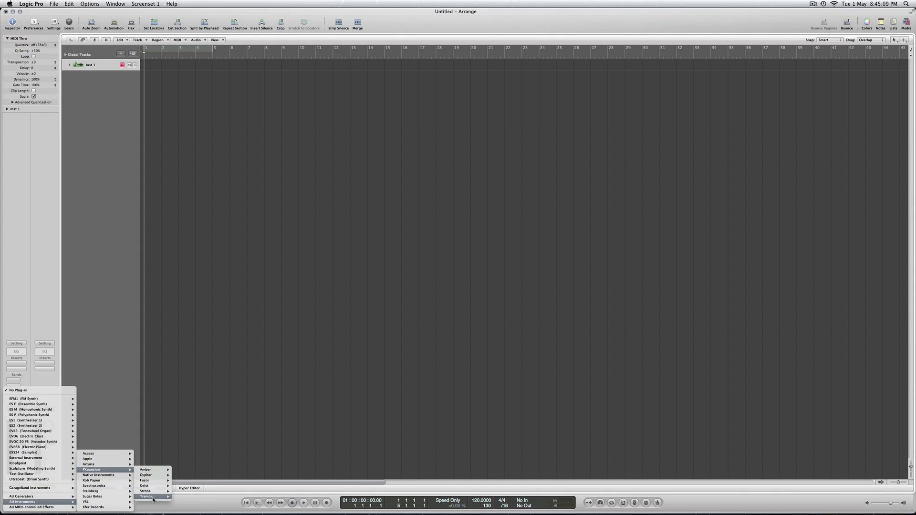
pyautogui.moveTo(154, 500)
pyautogui.click(190, 489)
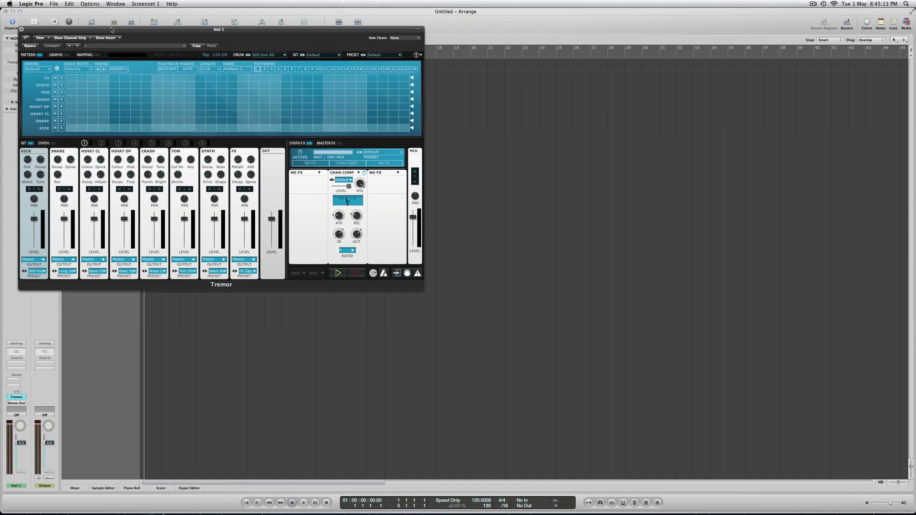
# Center the Tremor window, load the Factory > Club > Tech Robota H preset, and preview it
pyautogui.moveTo(111, 30); pyautogui.dragTo(459, 115)
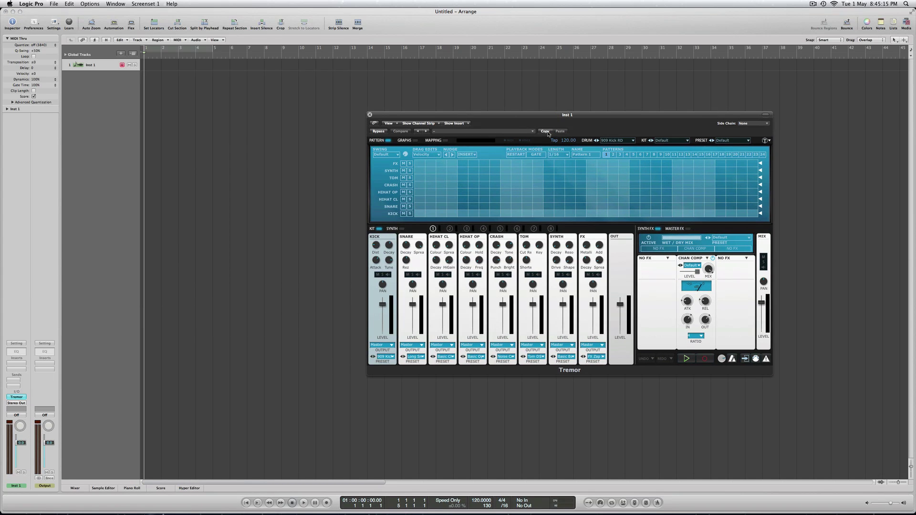
pyautogui.click(748, 141)
pyautogui.moveTo(746, 173)
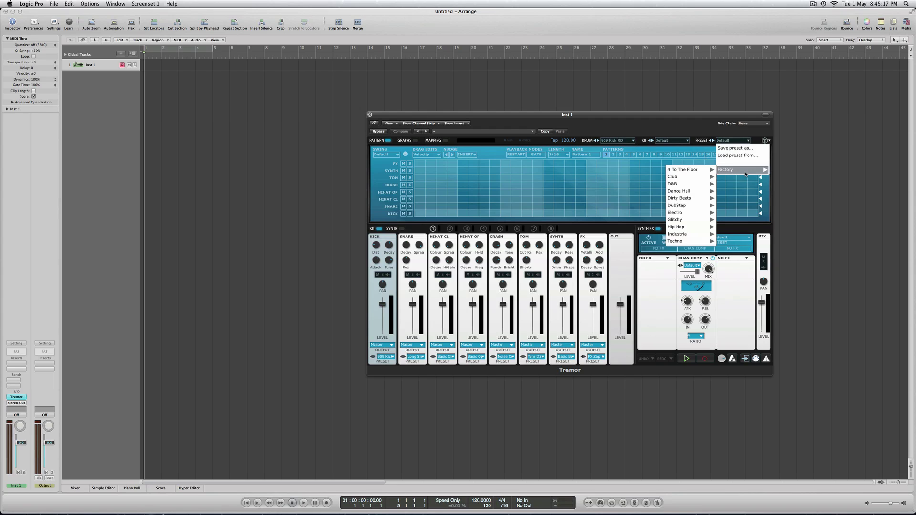
pyautogui.moveTo(705, 171)
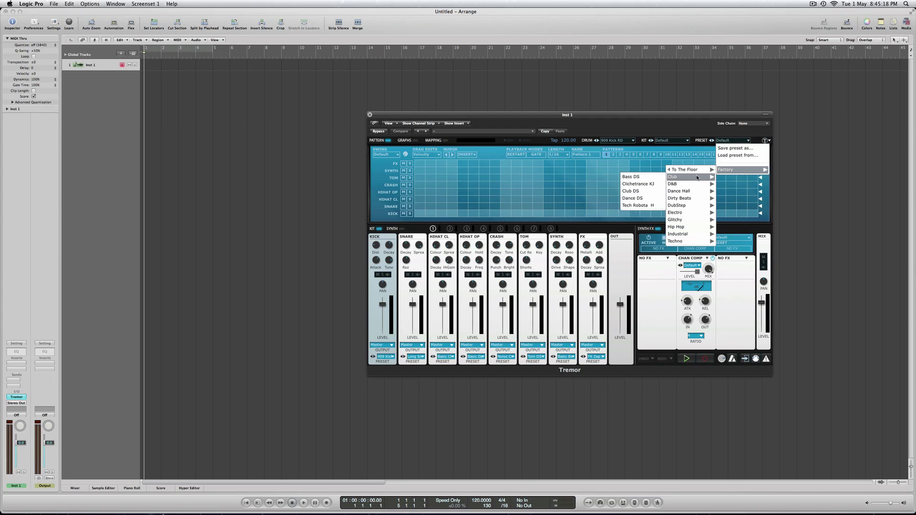
pyautogui.click(650, 205)
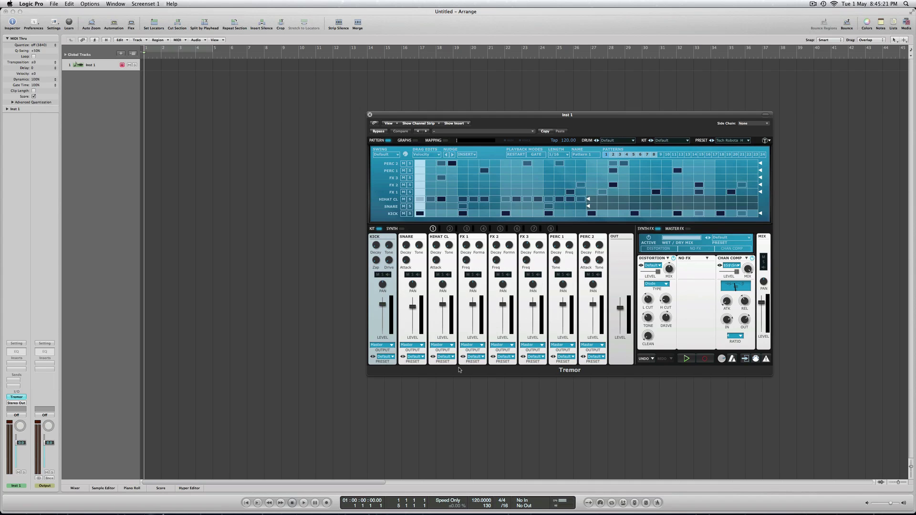
pyautogui.click(304, 504)
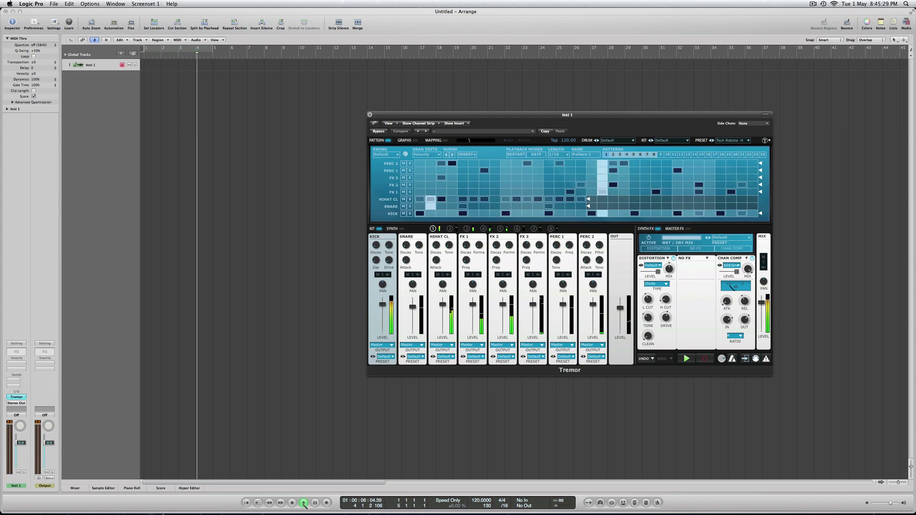
pyautogui.click(293, 503)
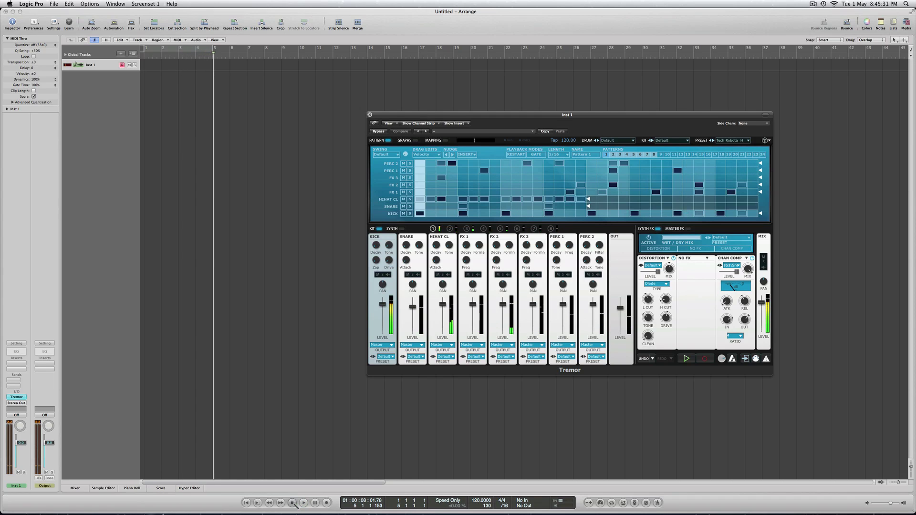
# Reload Tremor on Inst 1 as a stereo instrument from AU Instruments > FXpansion
pyautogui.click(20, 400)
pyautogui.moveTo(67, 502)
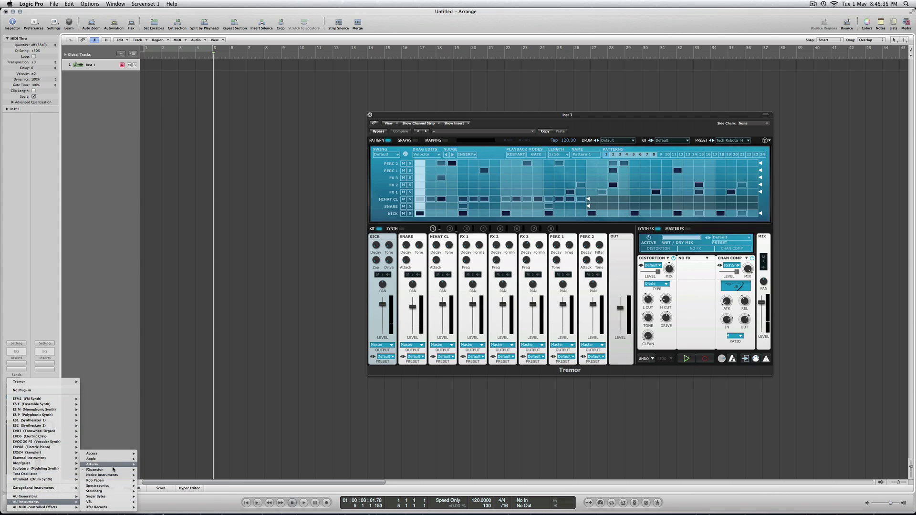
pyautogui.moveTo(114, 470)
pyautogui.moveTo(160, 498)
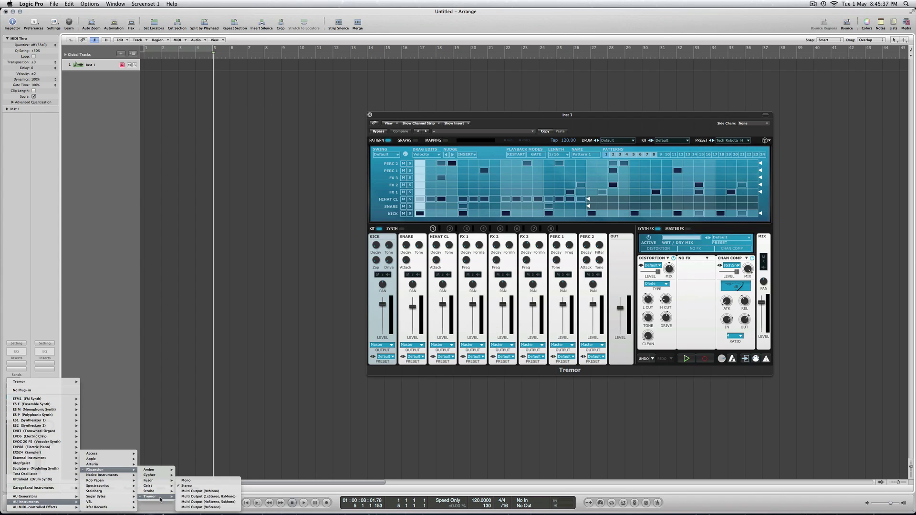
pyautogui.click(193, 485)
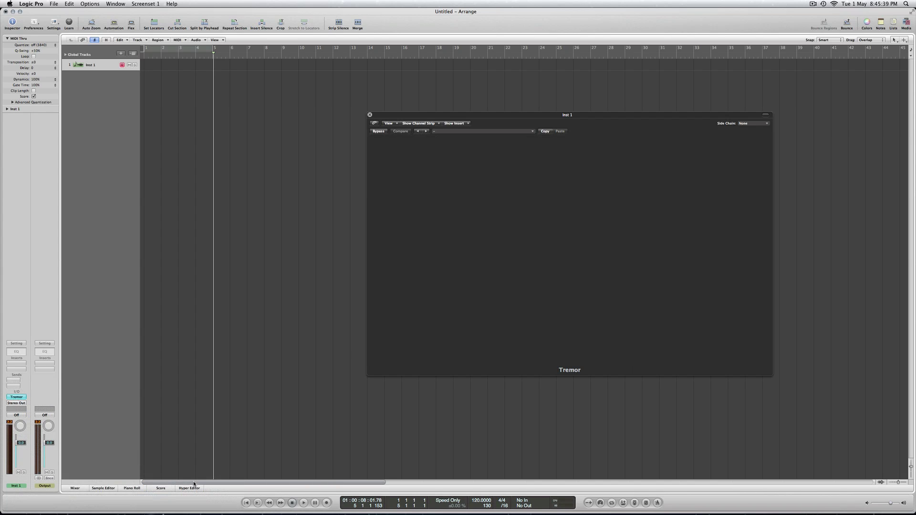
# Reload Tremor in stereo again and start its built-in Tech Robota pattern playback
pyautogui.click(14, 397)
pyautogui.moveTo(43, 503)
pyautogui.moveTo(90, 504)
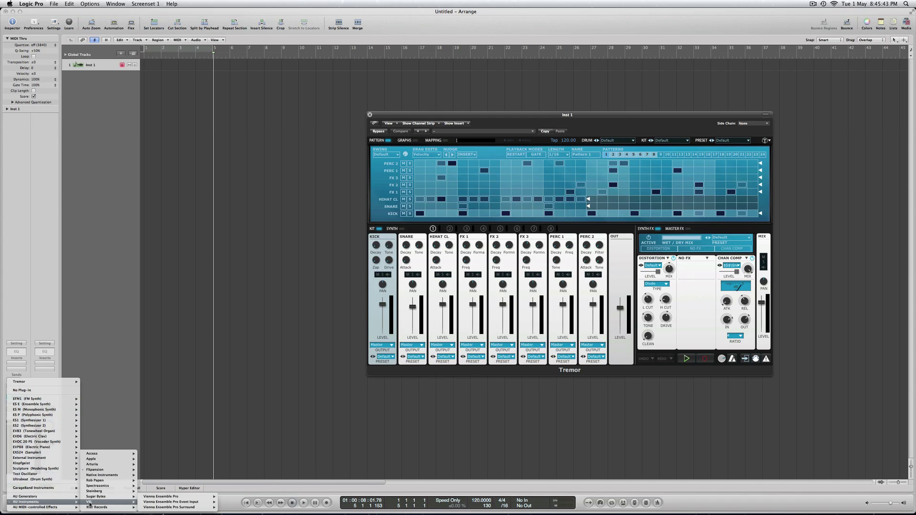
pyautogui.moveTo(114, 470)
pyautogui.moveTo(157, 498)
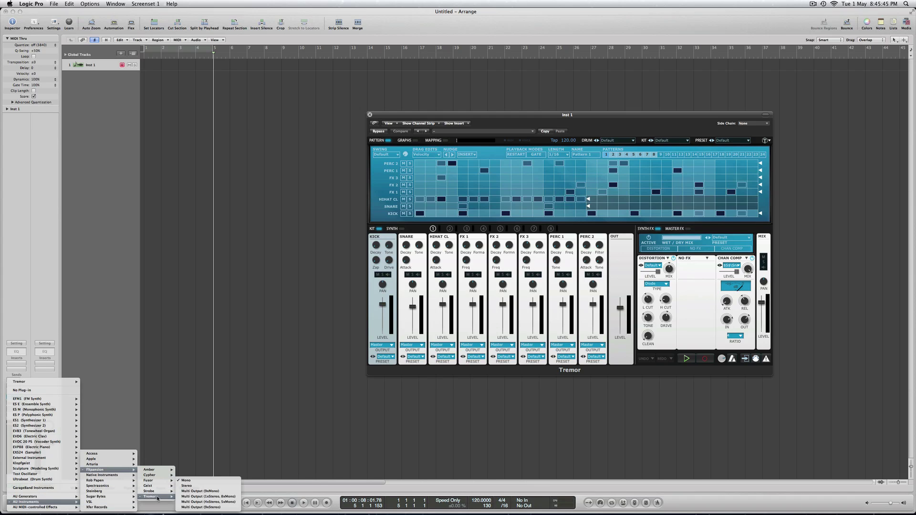
pyautogui.click(187, 486)
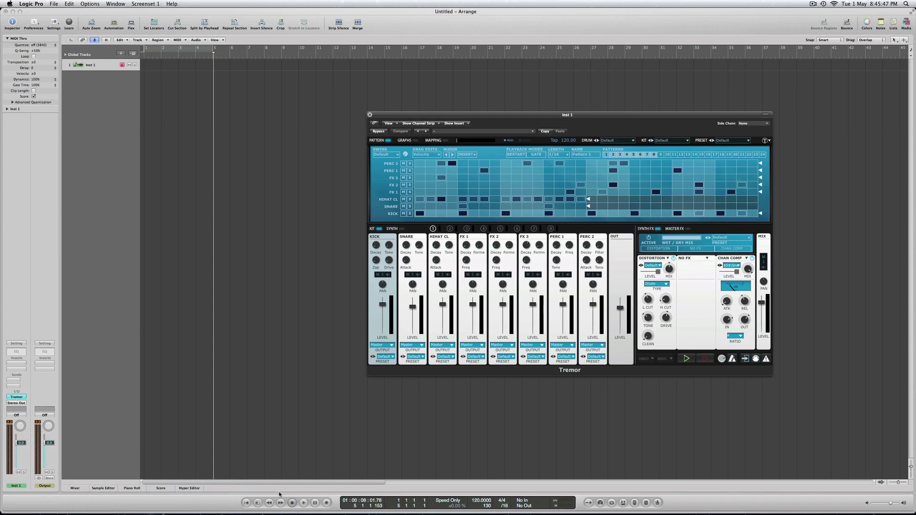
pyautogui.click(691, 361)
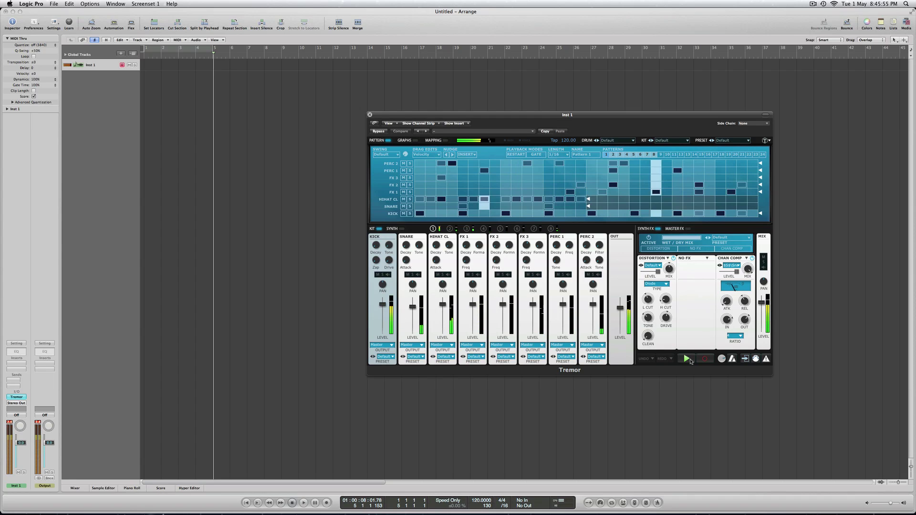
# Stop Tremor's pattern playback and move its window further left over the arrange area
pyautogui.click(687, 359)
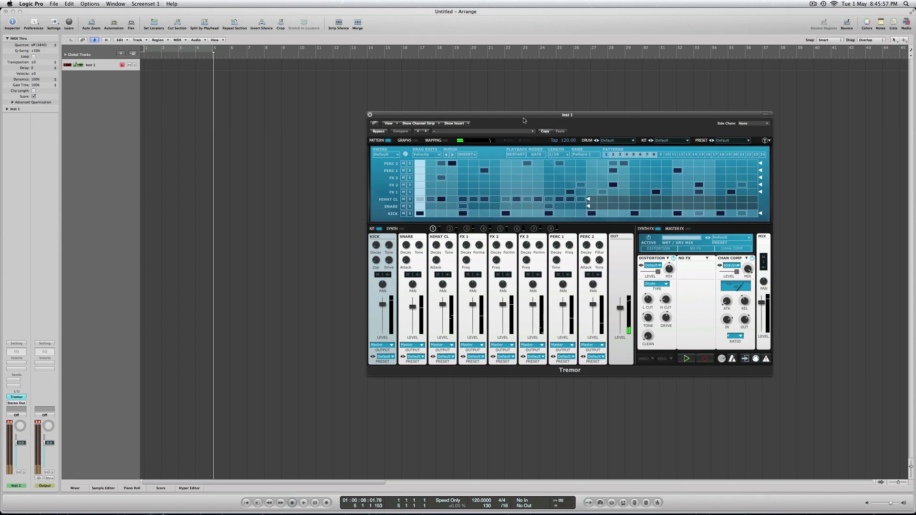
pyautogui.moveTo(519, 115); pyautogui.dragTo(431, 115)
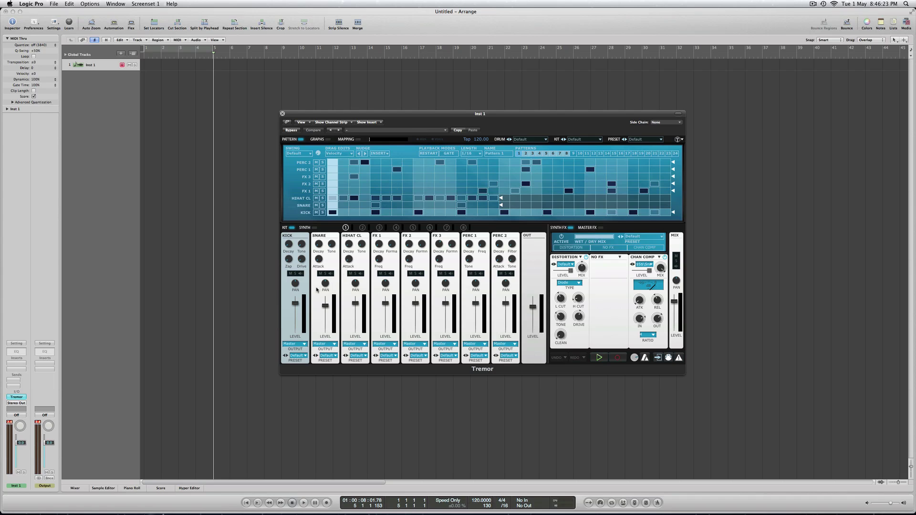
# Solo the Kick channel, cycle bars 1–5, and set up a Wave bounce named 'Kick'
pyautogui.click(295, 274)
pyautogui.press('super+b')
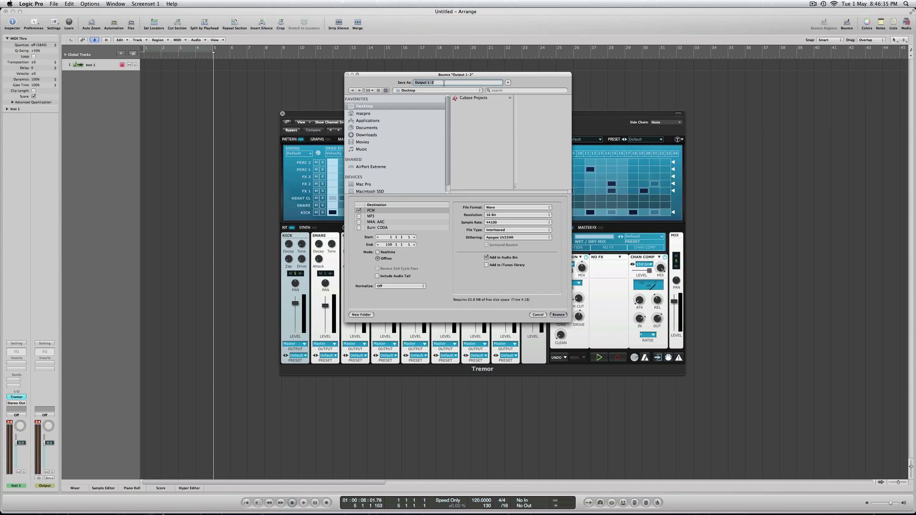
pyautogui.write('Kick')
pyautogui.click(534, 316)
pyautogui.click(177, 51)
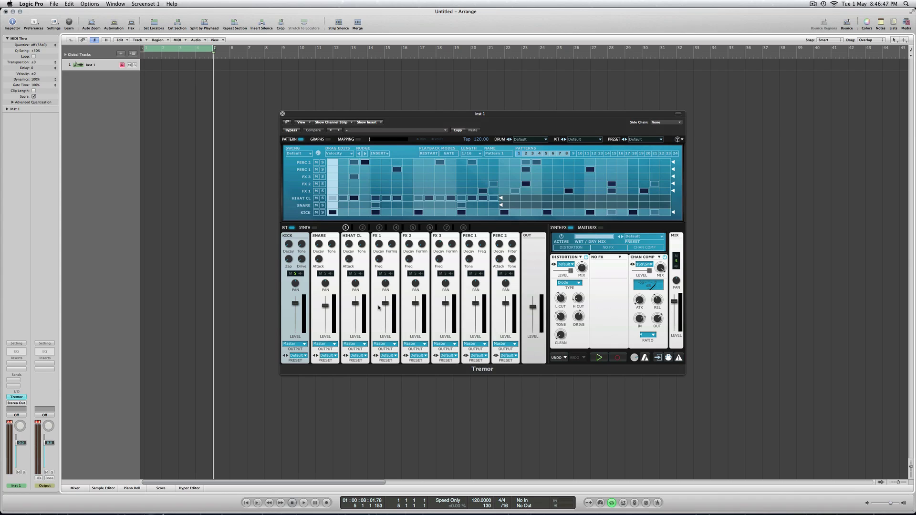
pyautogui.press('super+b')
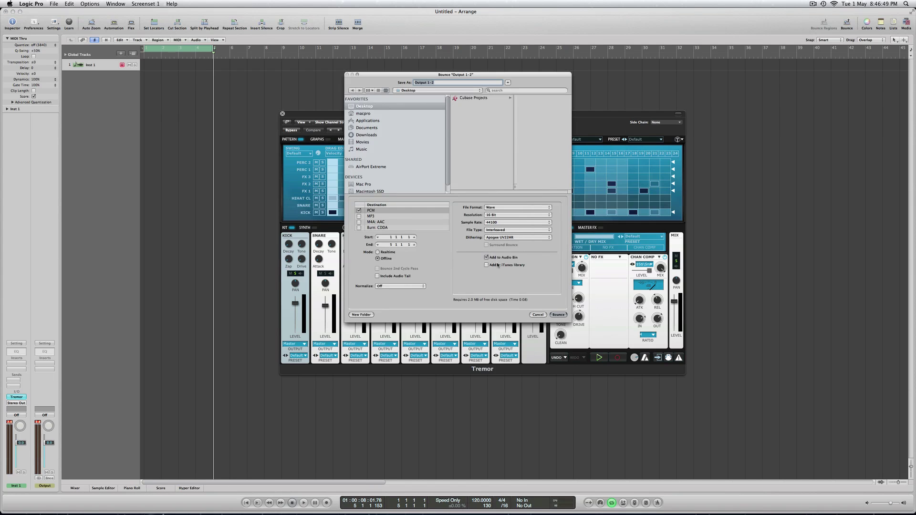
pyautogui.write('Kick')
# Bounce the Kick file, then solo the Snare channel and bounce it as 'Snare'
pyautogui.click(557, 316)
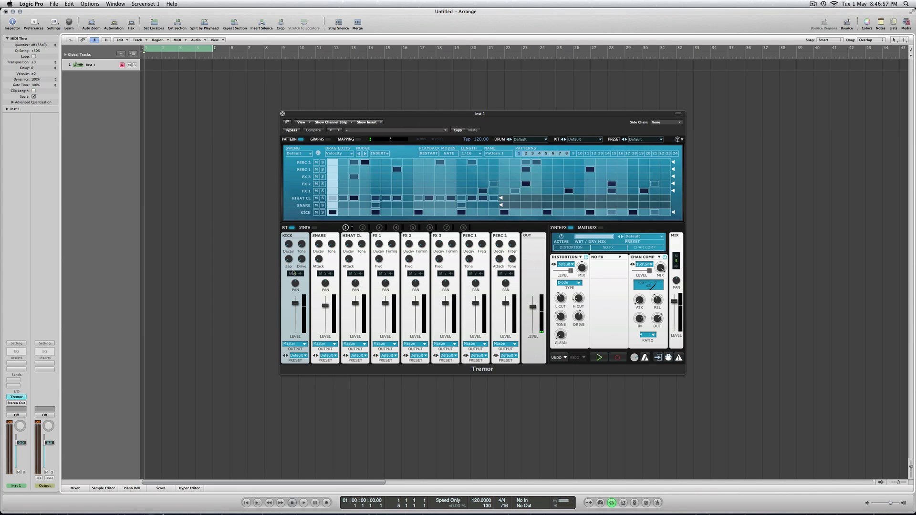
pyautogui.click(327, 275)
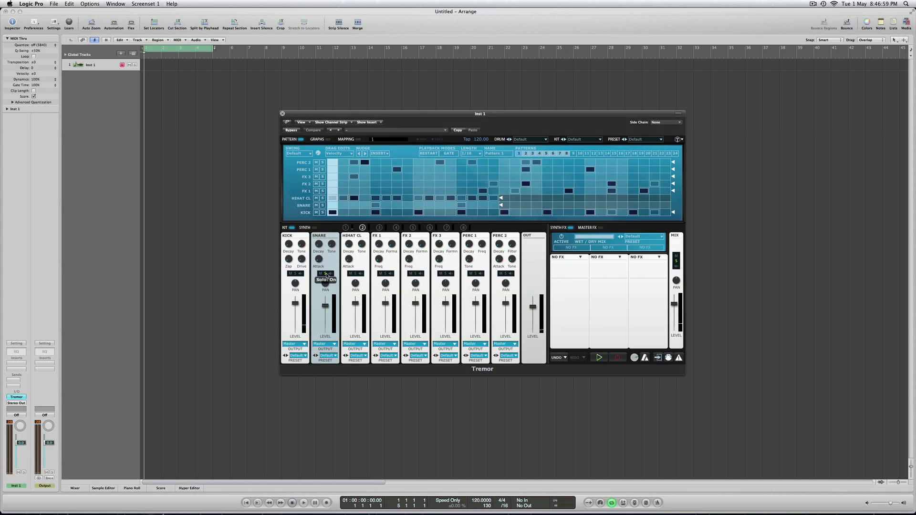
pyautogui.press('super+b')
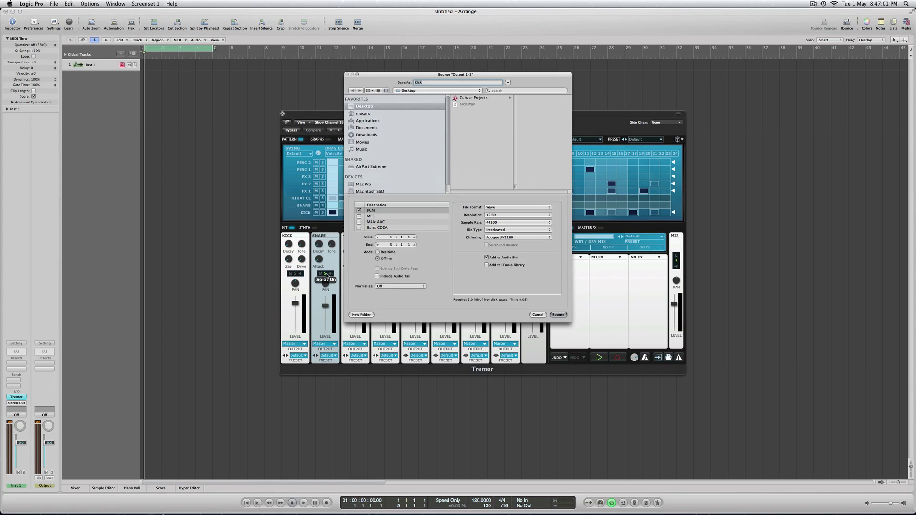
pyautogui.write('Snare')
pyautogui.click(559, 315)
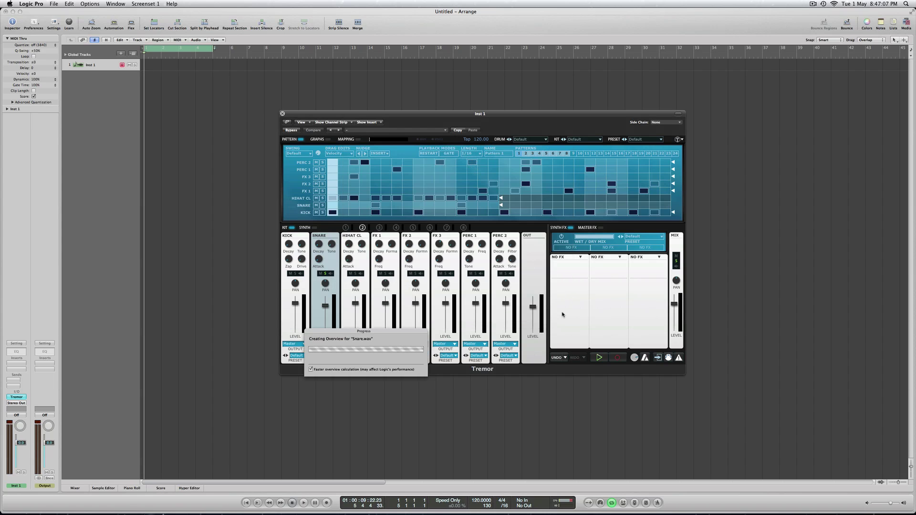
# Unsolo the Snare, solo HIHAT CL, and bounce it as 'Hi Hat'
pyautogui.click(326, 274)
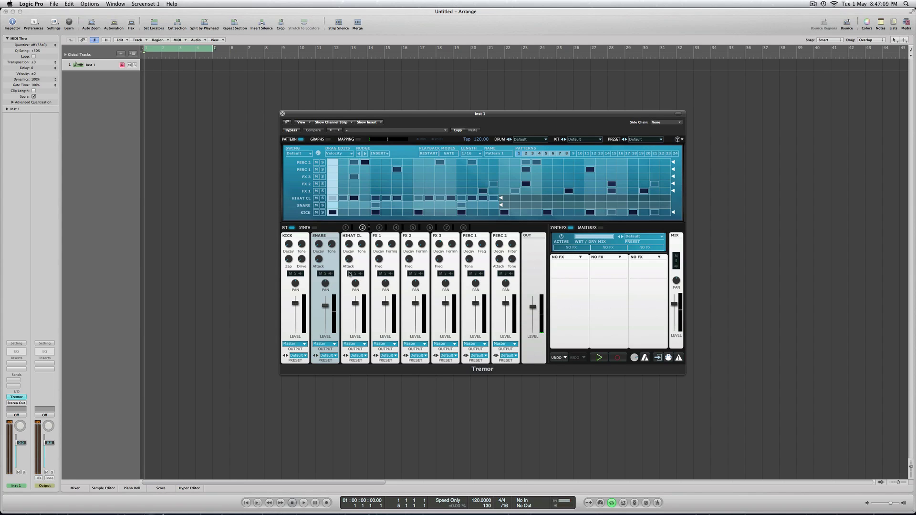
pyautogui.click(356, 273)
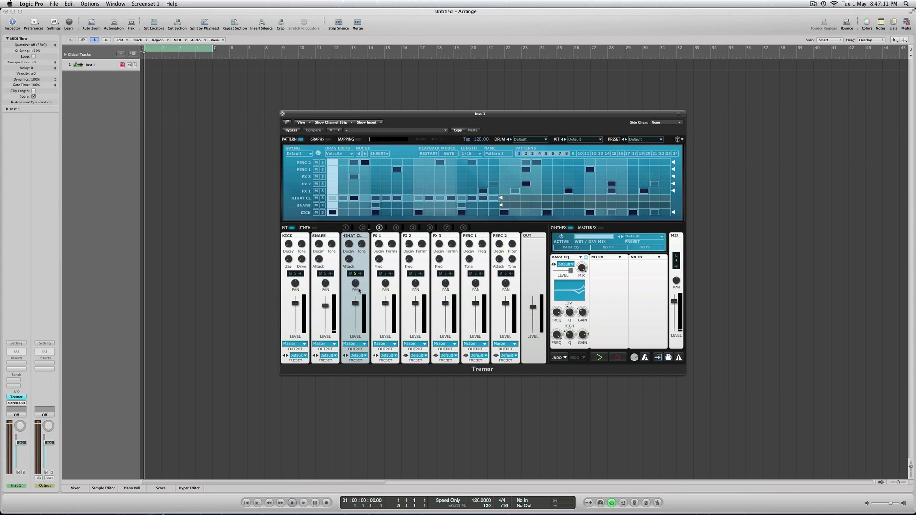
pyautogui.press('super+b')
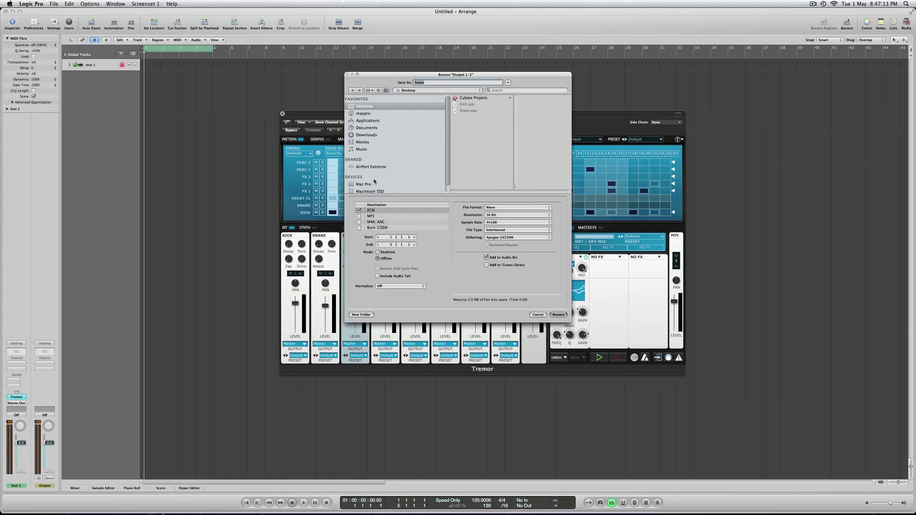
pyautogui.write('Hi Hat')
pyautogui.click(559, 315)
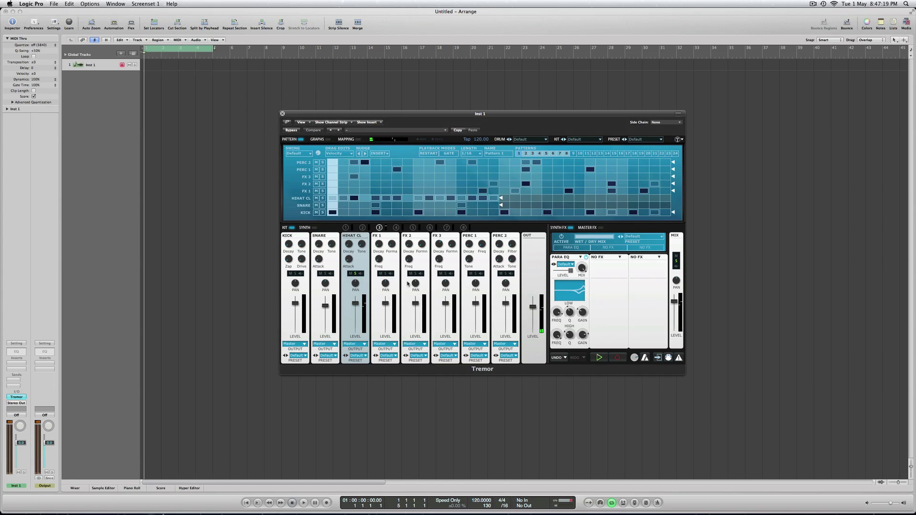
# Solo only the FX 1 channel and bounce it as 'FX 1'
pyautogui.click(389, 275)
pyautogui.click(359, 276)
pyautogui.press('super+b')
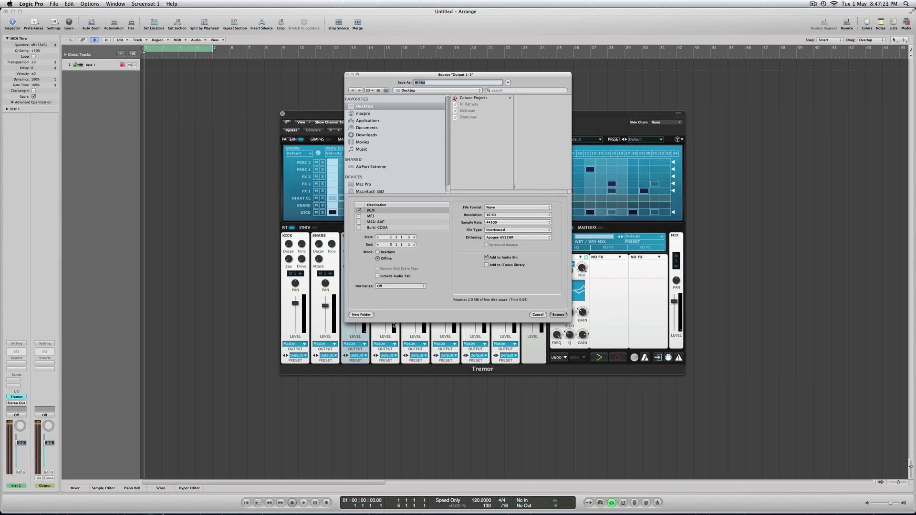
pyautogui.write('FX 1')
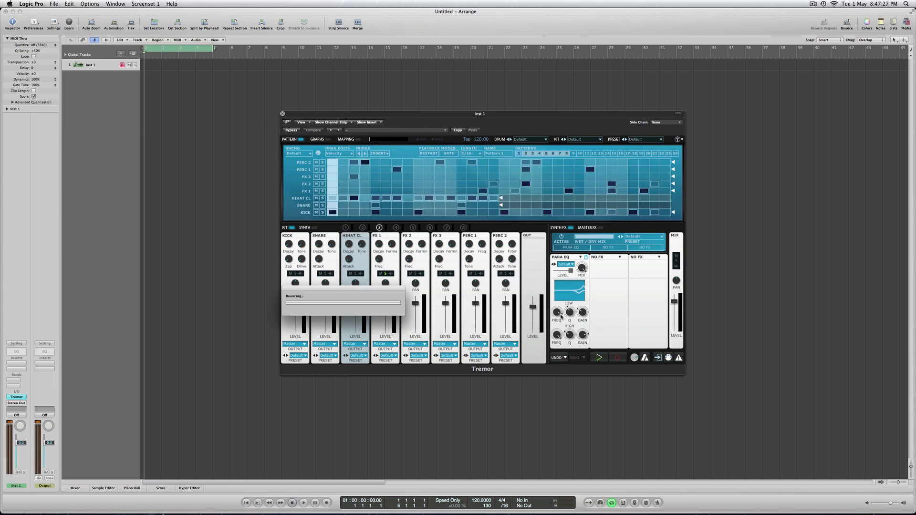
pyautogui.click(559, 315)
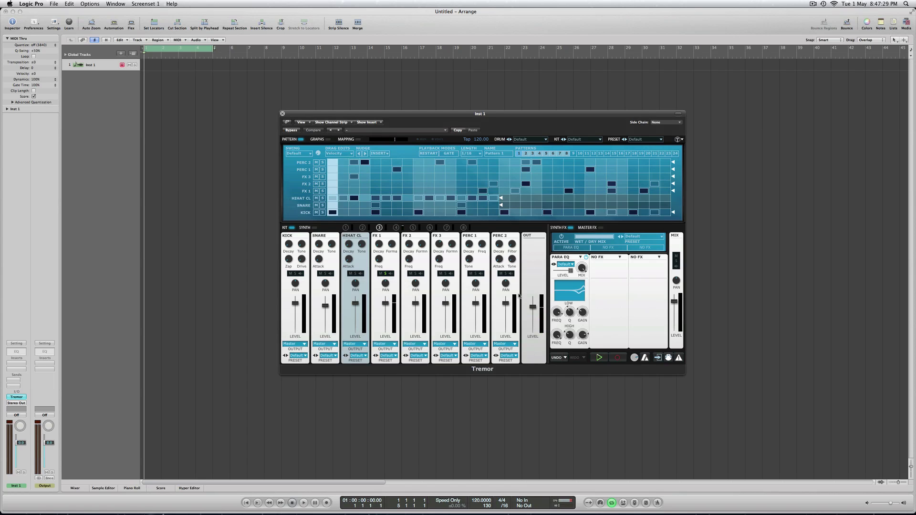
# Unsolo FX 1, solo FX 2, and bounce it as 'FX2'
pyautogui.click(386, 273)
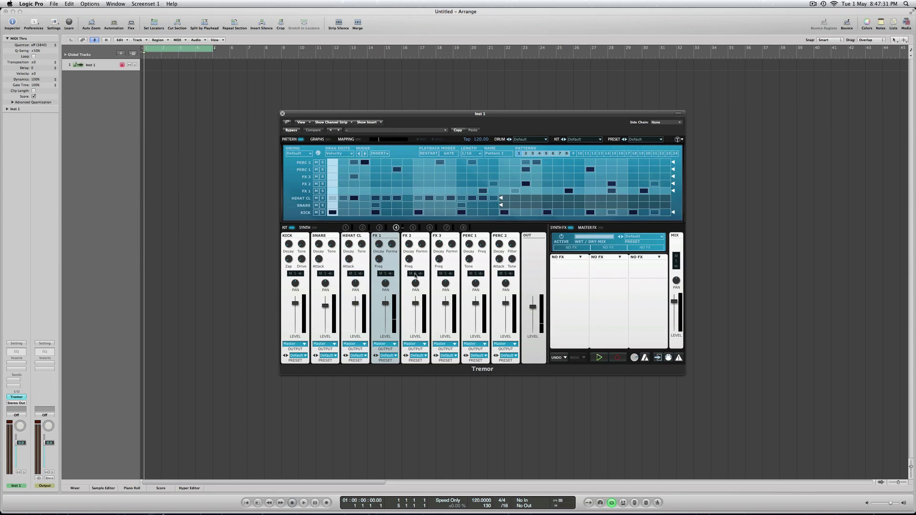
pyautogui.click(416, 274)
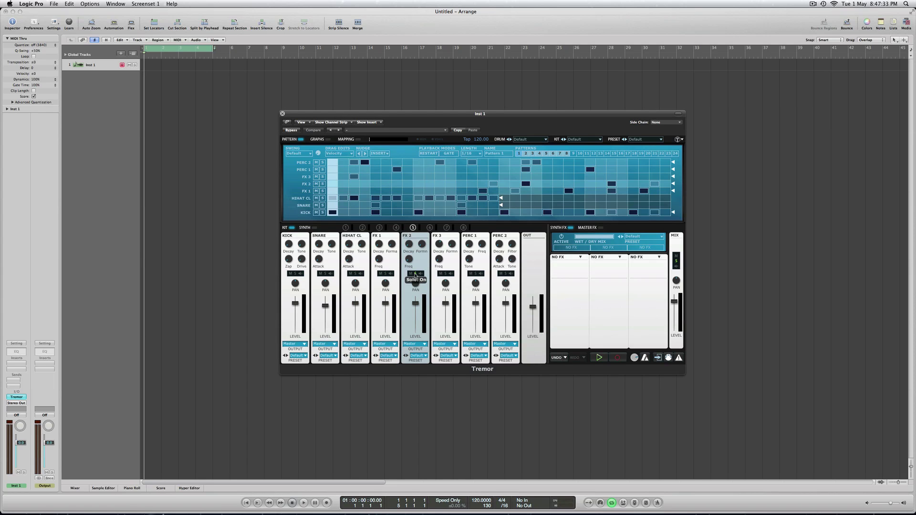
pyautogui.press('super+b')
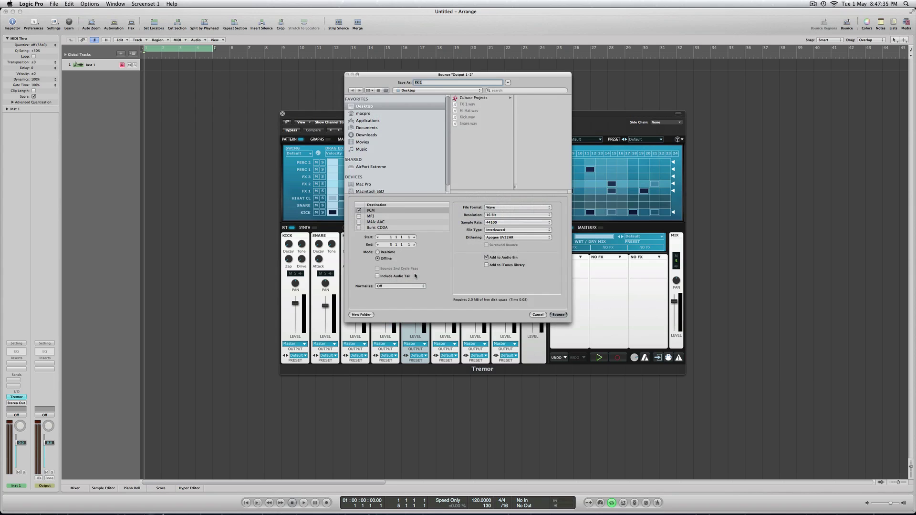
pyautogui.write('FX2')
pyautogui.press('Return')
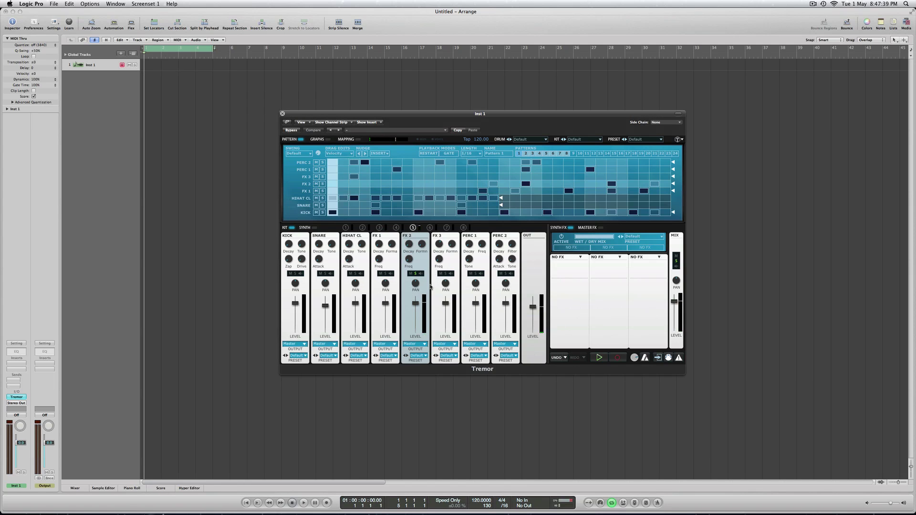
# Solo the FX 3 channel and bounce it as 'Fx3'
pyautogui.click(445, 274)
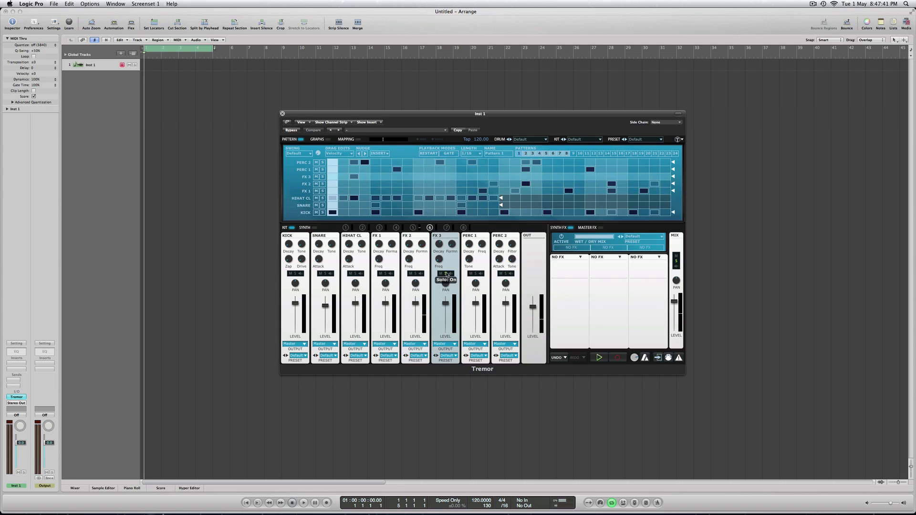
pyautogui.press('super+b')
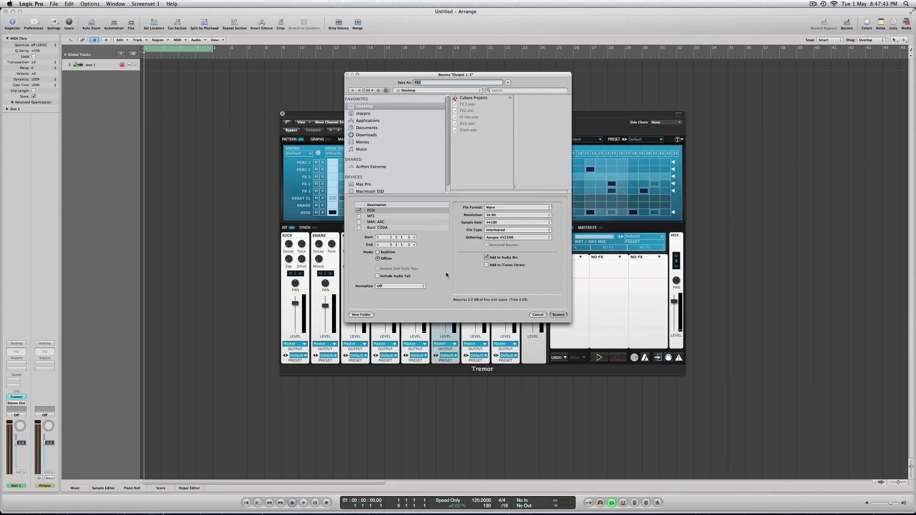
pyautogui.write('Fx3')
pyautogui.press('Return')
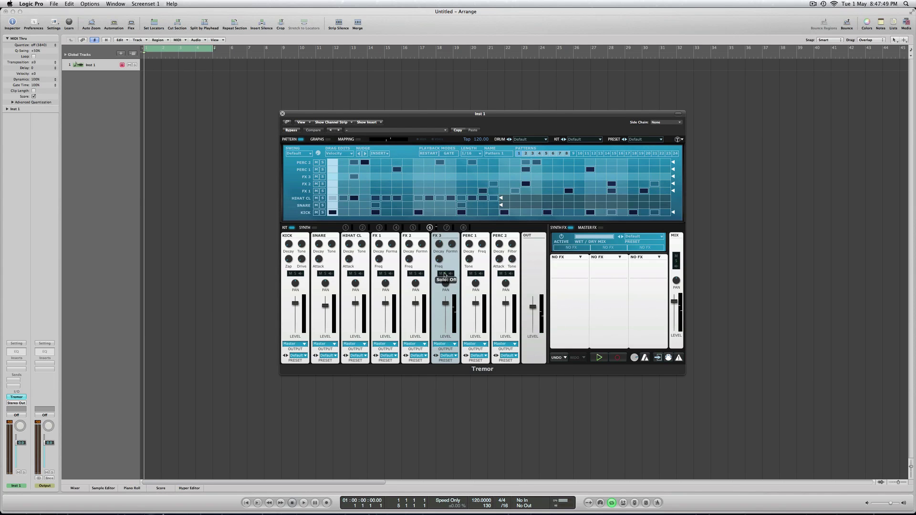
# Solo the PERC 1 channel and bounce it as 'Perc 1'
pyautogui.click(475, 274)
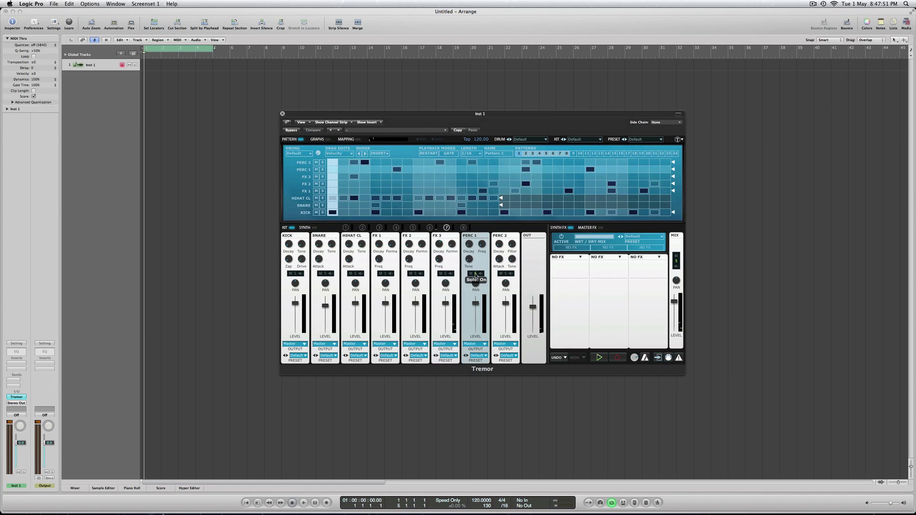
pyautogui.press('super+b')
pyautogui.write('P')
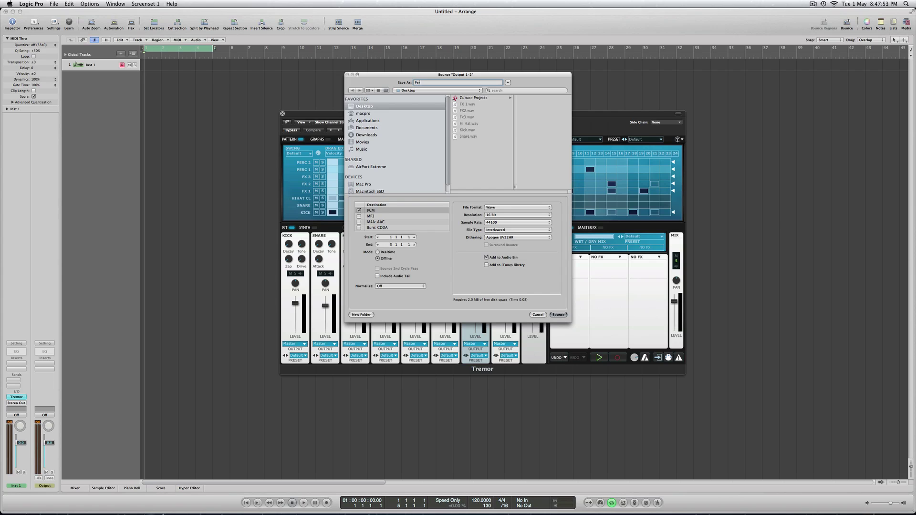
pyautogui.write('erc 1')
pyautogui.press('Return')
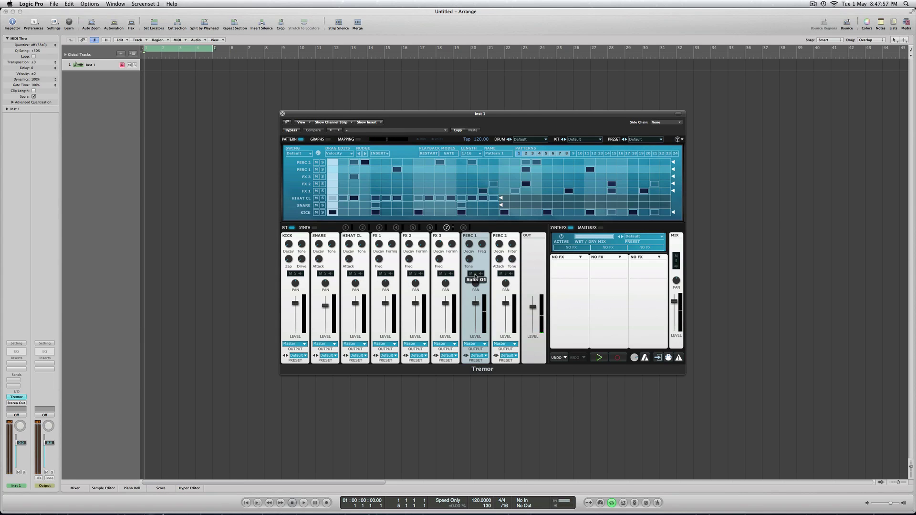
# Solo the PERC 2 channel and bounce it as 'Perc2'
pyautogui.click(506, 274)
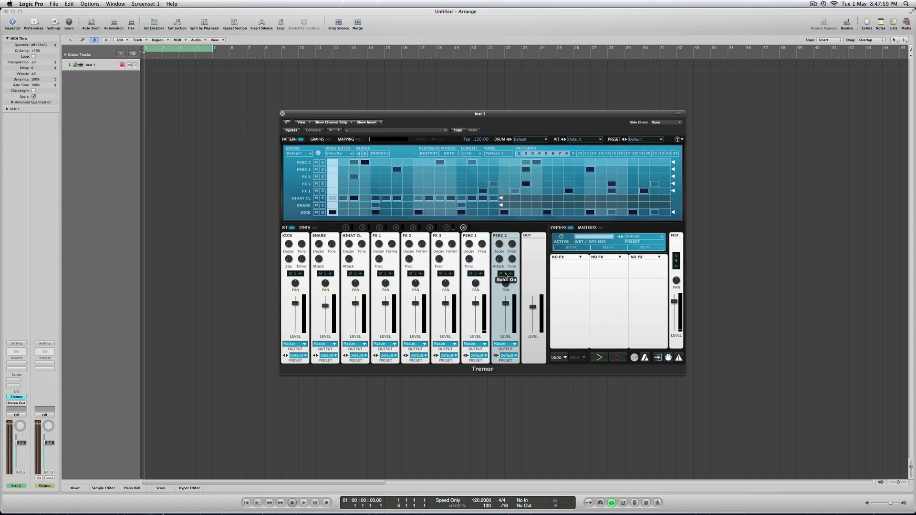
pyautogui.press('super+b')
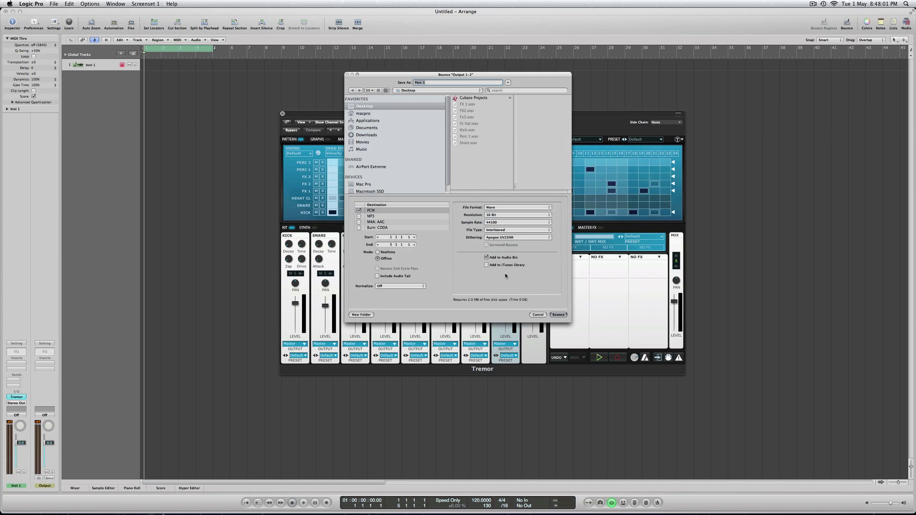
pyautogui.write('Perc2')
pyautogui.press('Return')
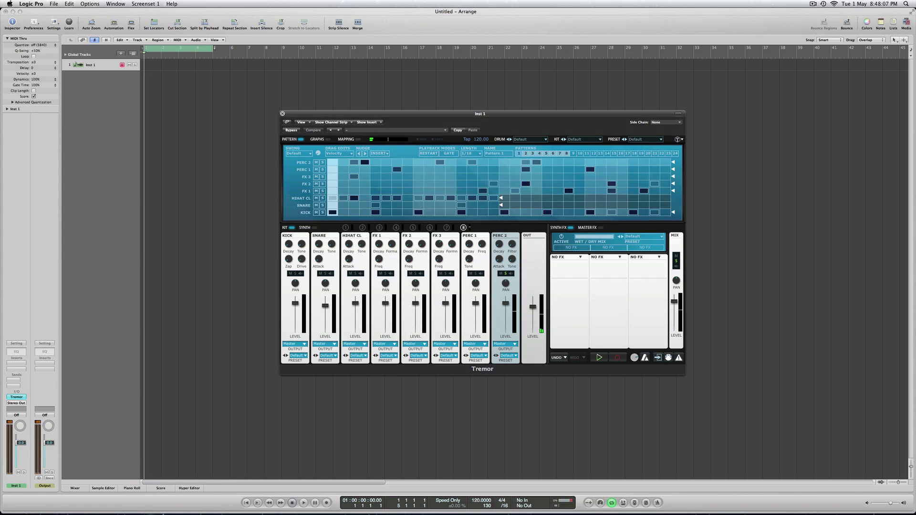
# Close Tremor, set Inst 1's instrument slot to No Plug-in, and show the Media bin
pyautogui.click(283, 114)
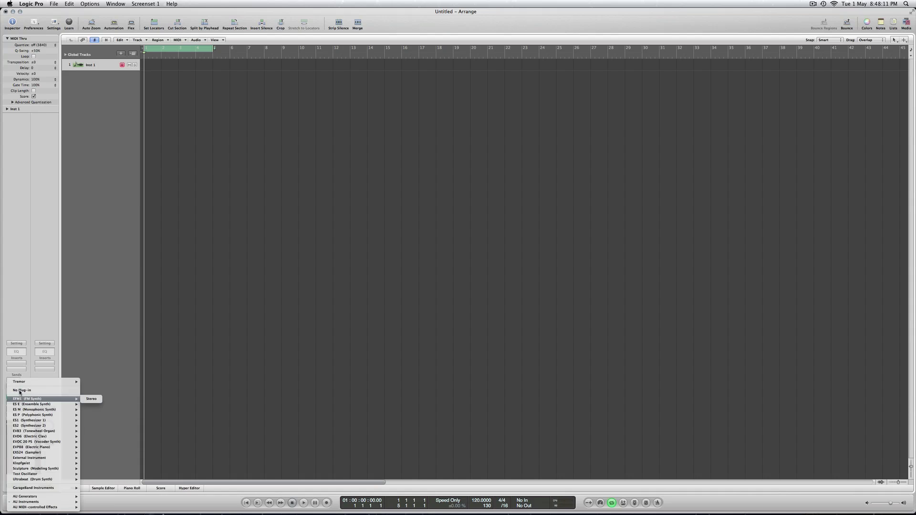
pyautogui.click(20, 390)
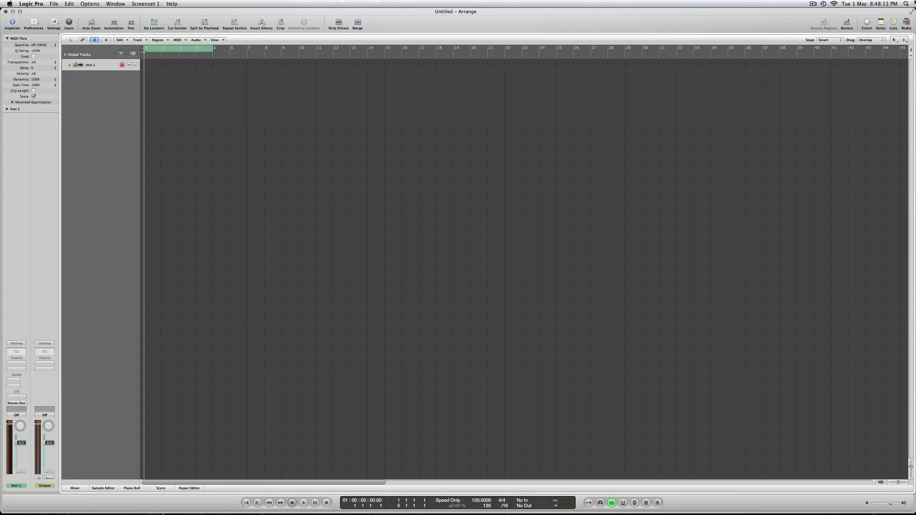
pyautogui.click(906, 23)
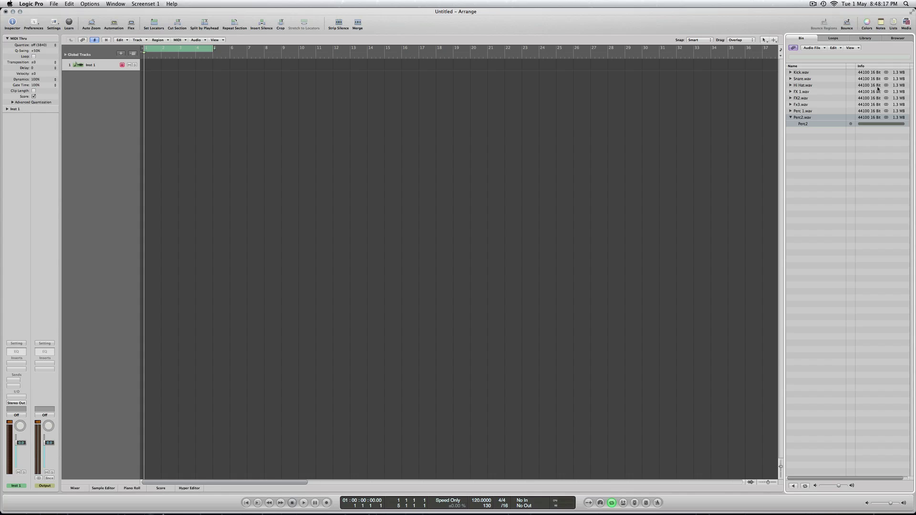
# Drag Kick.wav through Perc2.wav onto eight new audio tracks at bar 1, importing their tempo
pyautogui.click(792, 118)
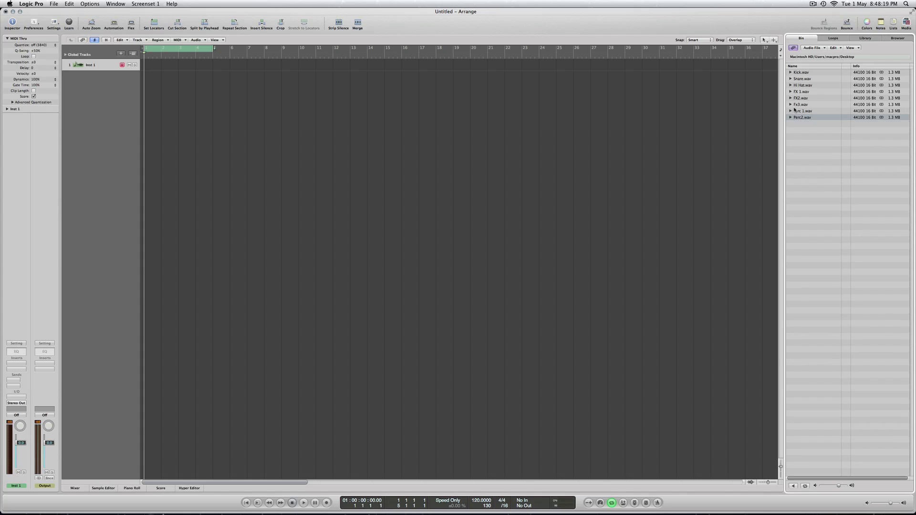
pyautogui.click(802, 73)
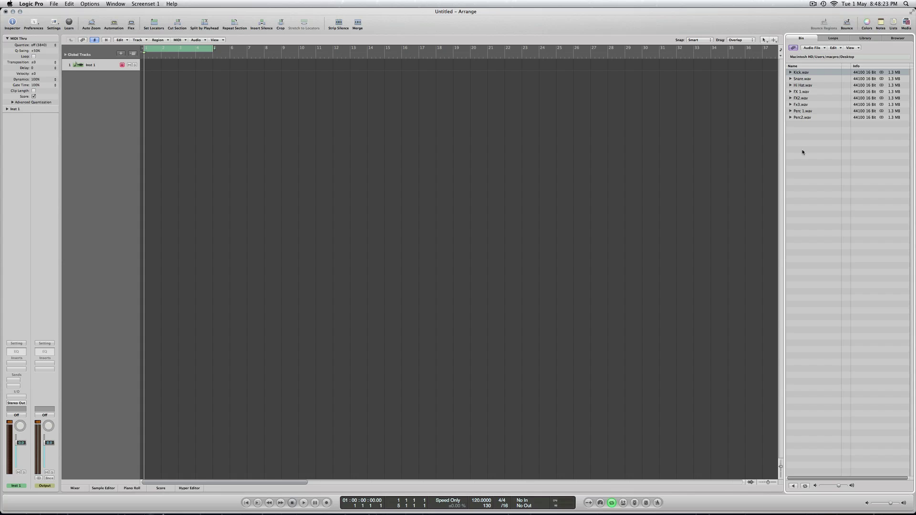
pyautogui.keyDown('shift'); pyautogui.click(807, 120); pyautogui.keyUp('shift')
pyautogui.moveTo(808, 120); pyautogui.dragTo(151, 173)
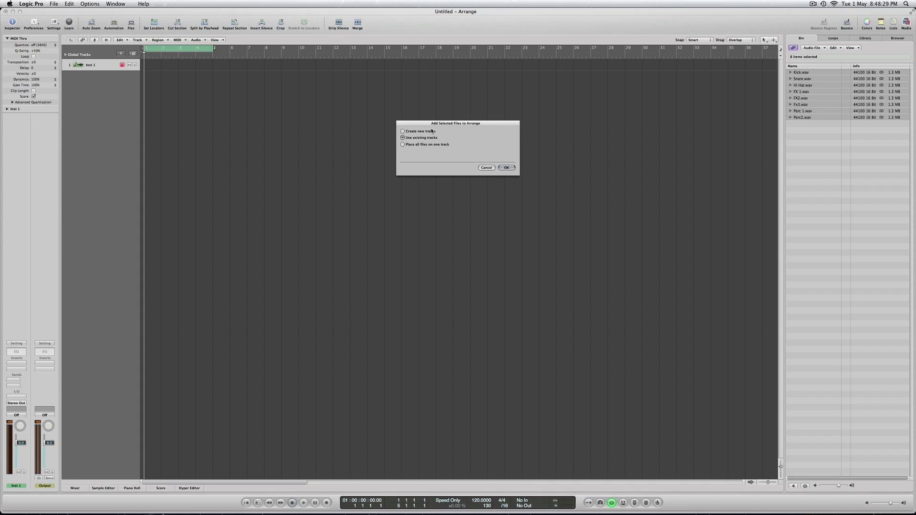
pyautogui.click(507, 168)
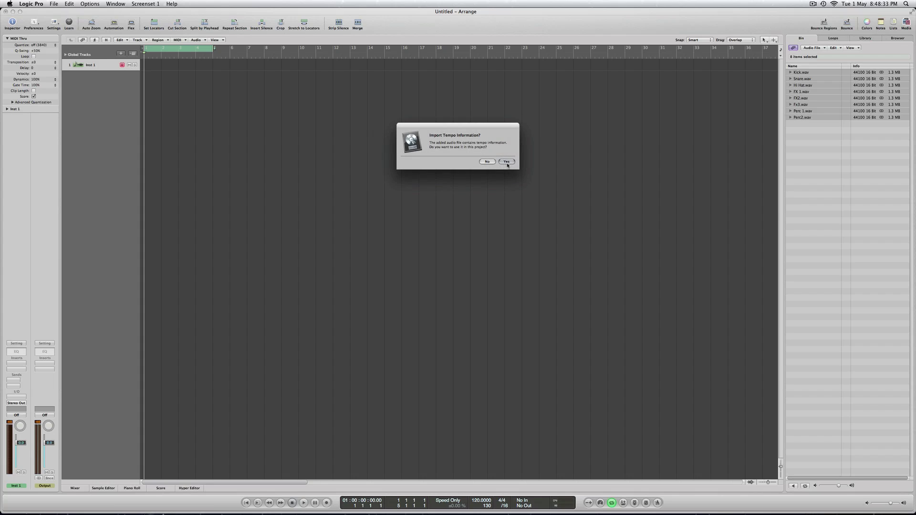
pyautogui.click(508, 162)
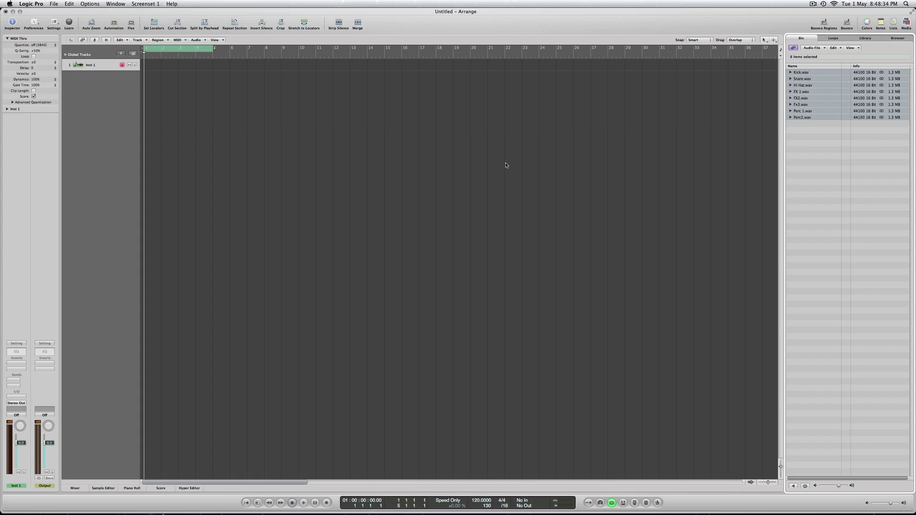
pyautogui.click(343, 215)
pyautogui.press('space')
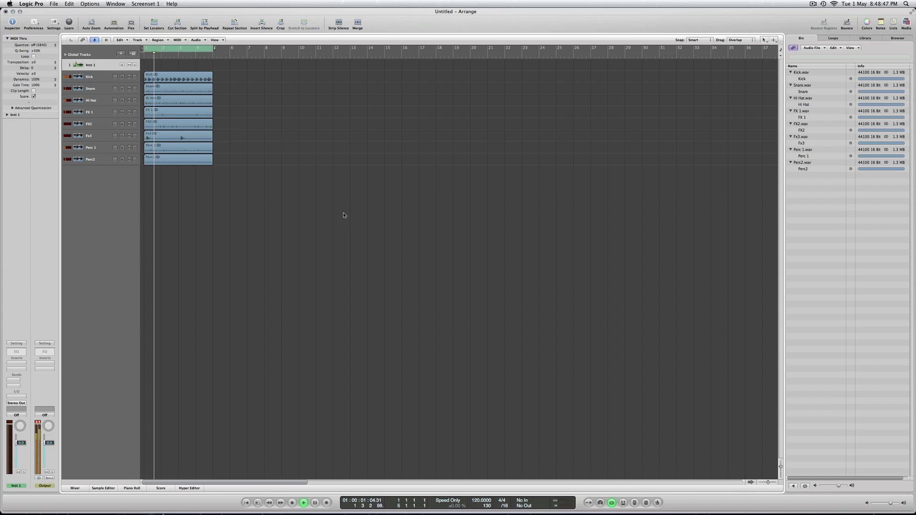
pyautogui.press('space')
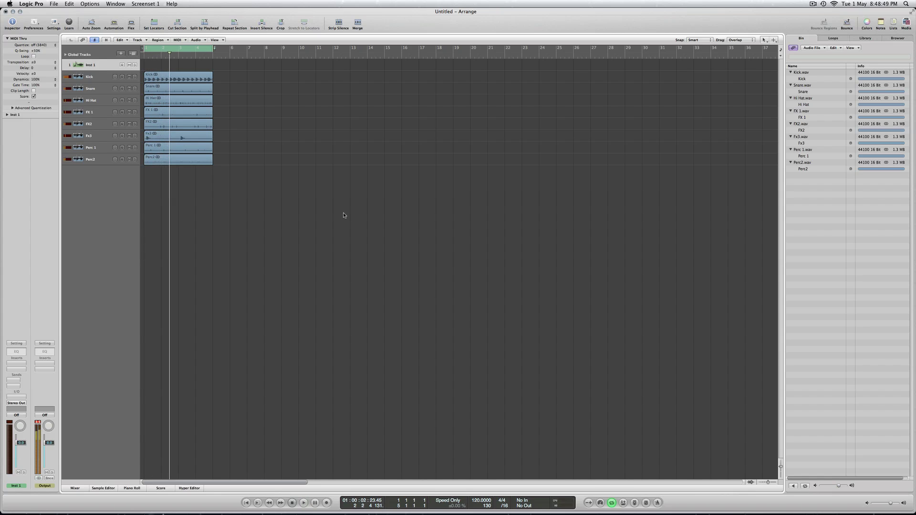